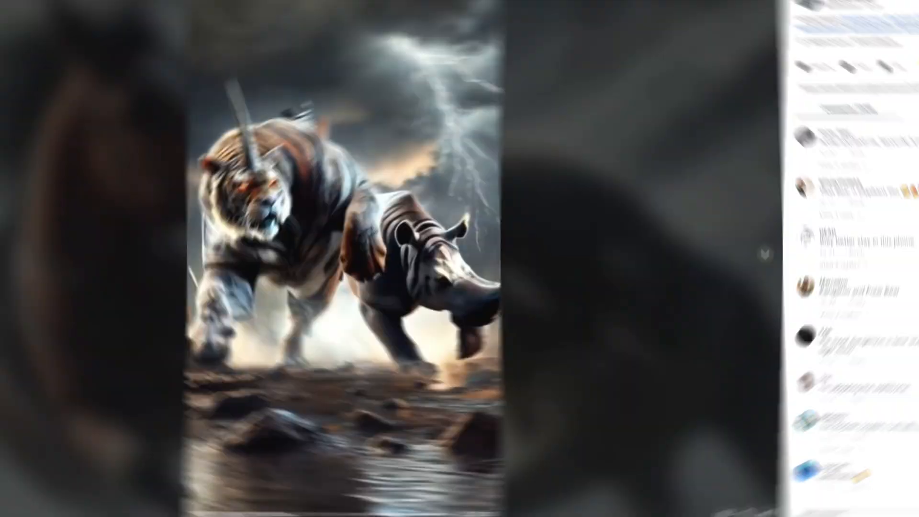
scroll(406, 225, down, 2)
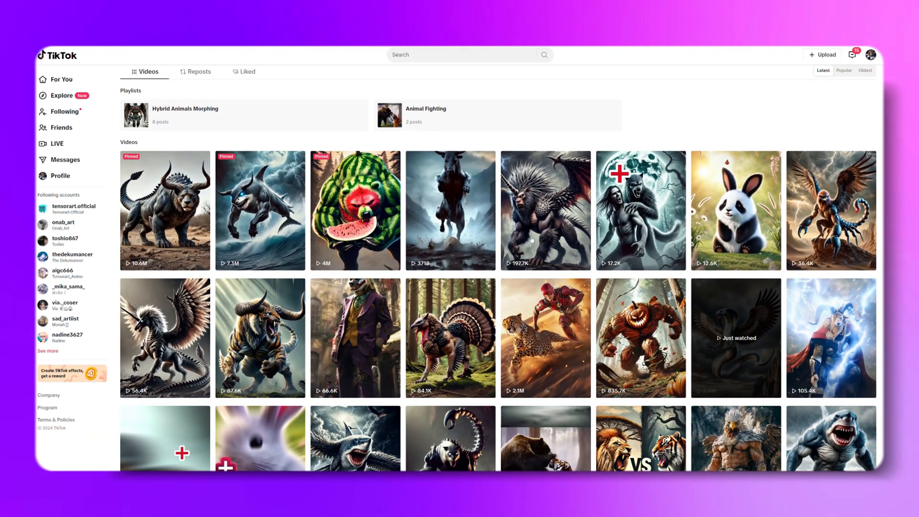
scroll(524, 307, down, 2)
scroll(422, 350, down, 2)
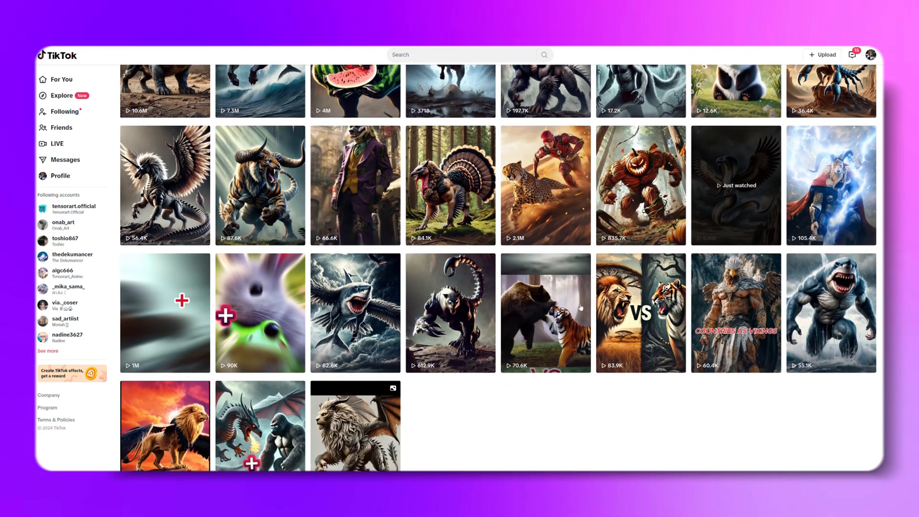
scroll(688, 240, up, 4)
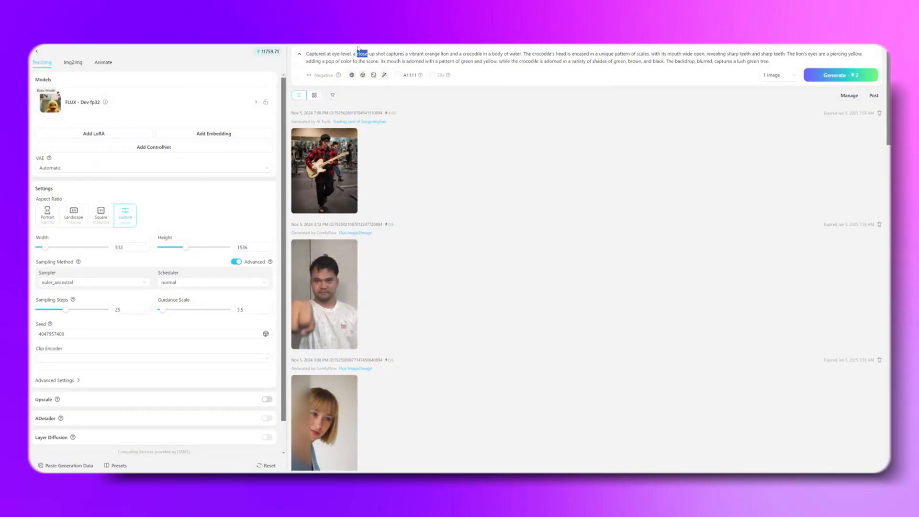
Step: Generate a portrait lion-with-crocodile image with Upscale 2x and preview the result
triple_click(327, 62)
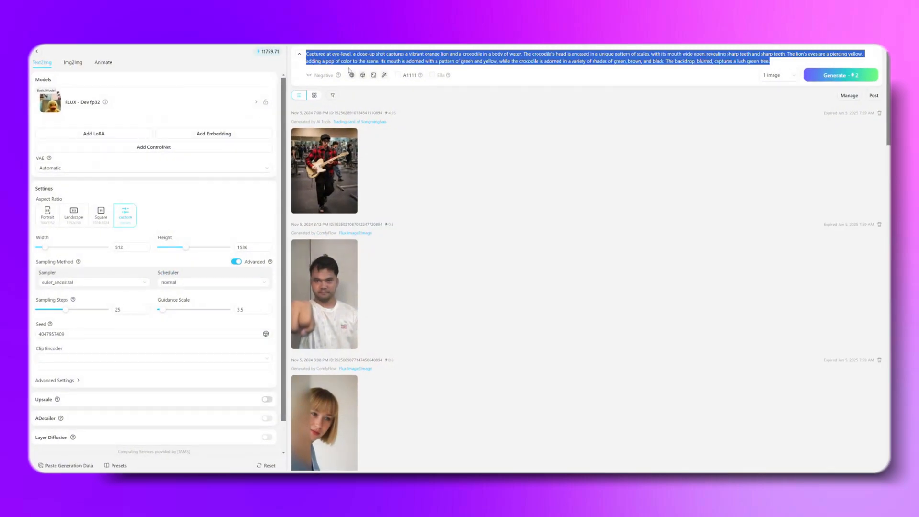
key(Right)
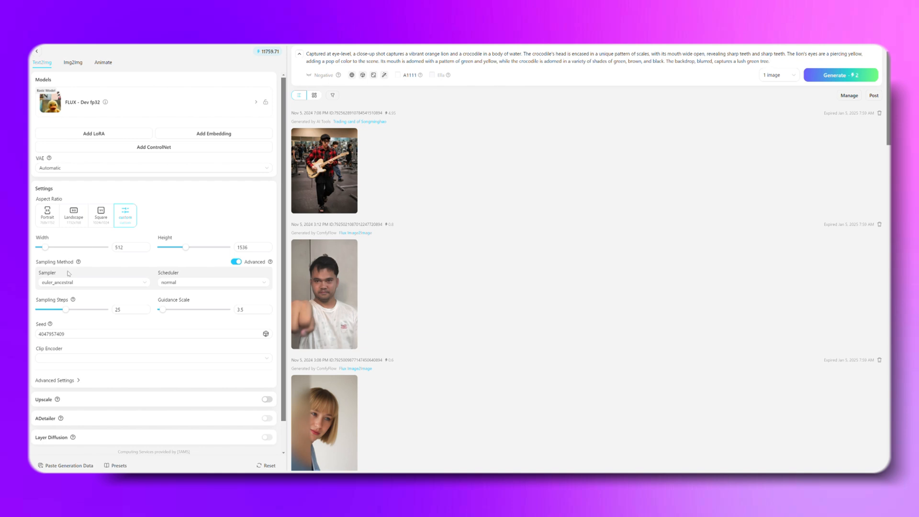
click(102, 218)
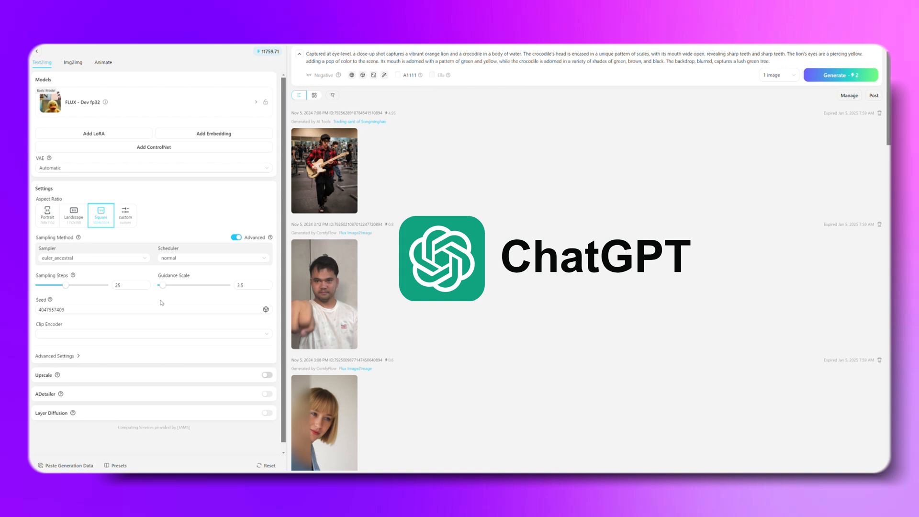
click(267, 375)
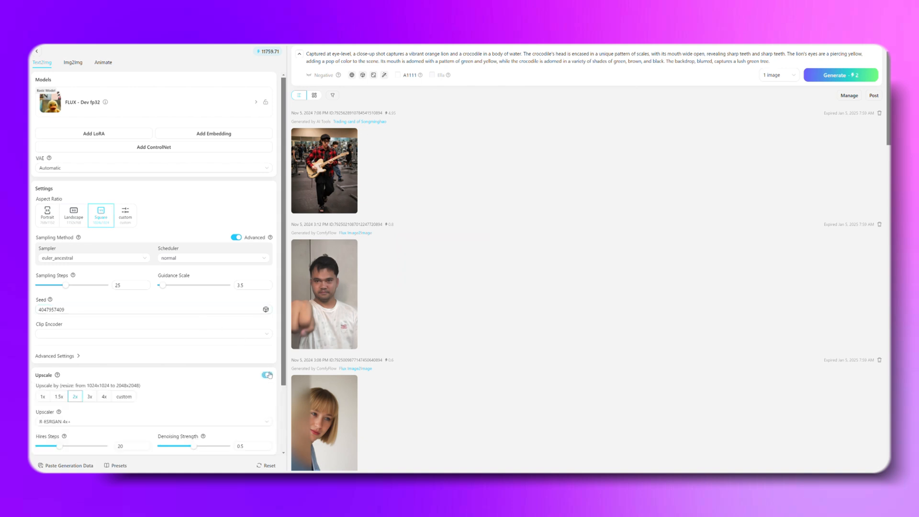
click(852, 75)
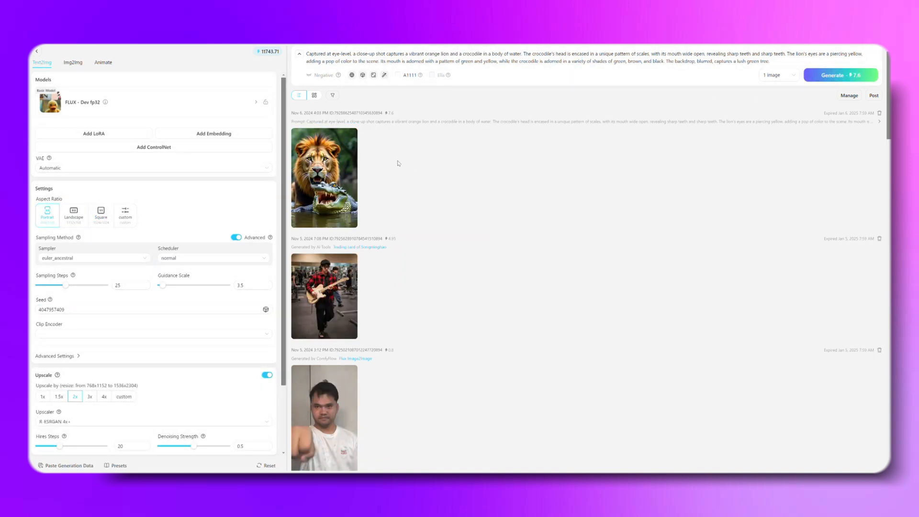
click(350, 168)
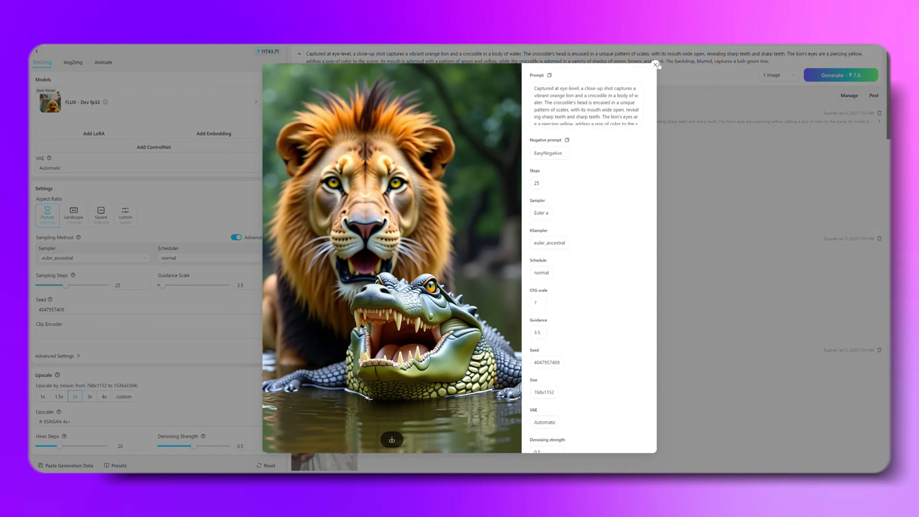
click(654, 64)
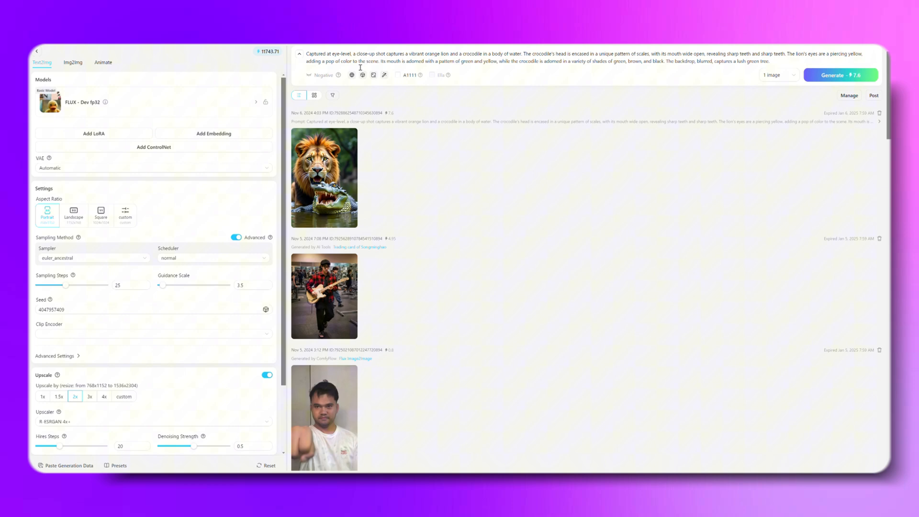
Step: Swap in the longer roaring lion-crocodile hybrid prompt, generate it, and preview the earlier image
key(ctrl+a)
key(ctrl+v)
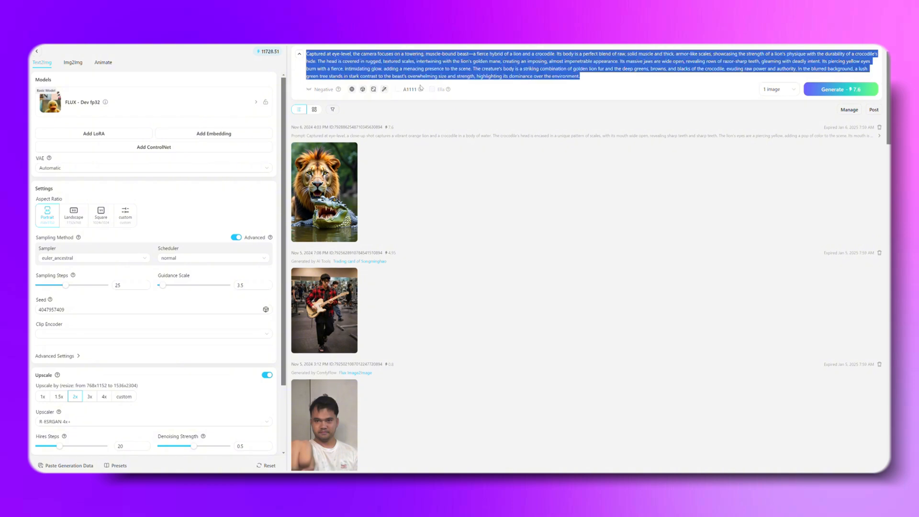
click(840, 101)
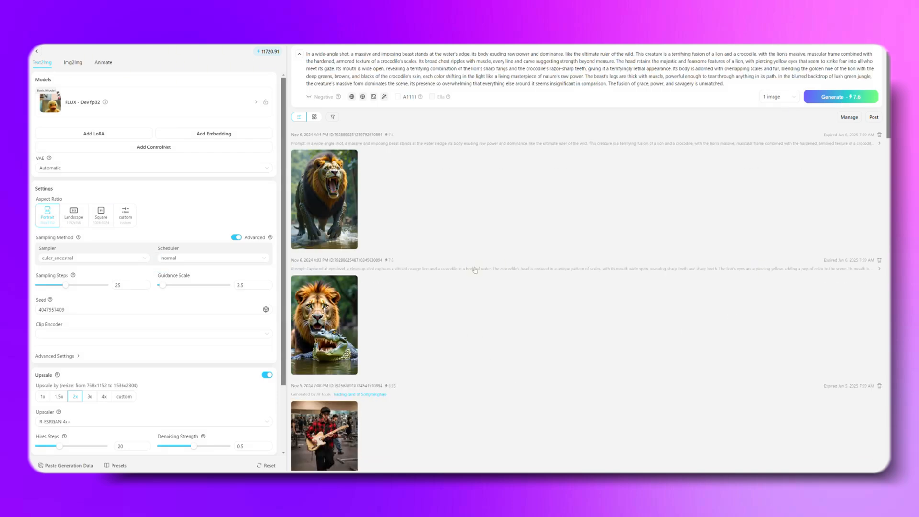
click(317, 221)
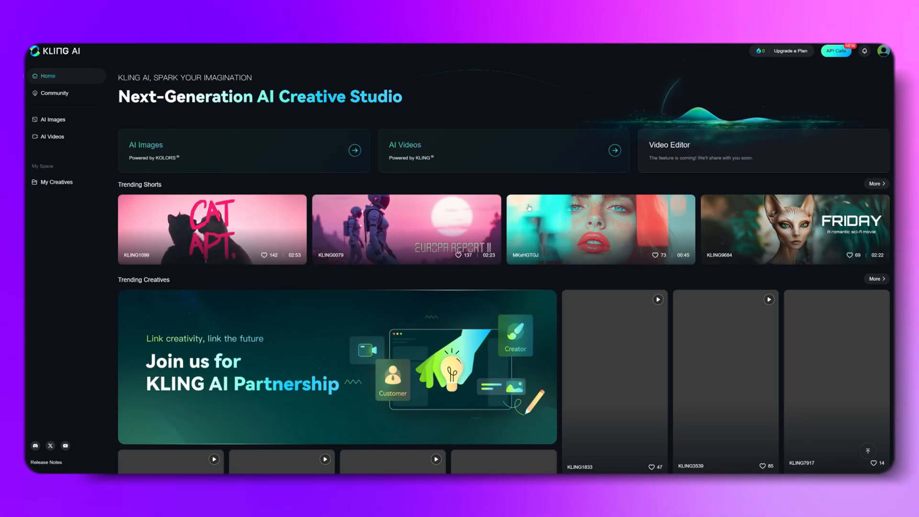
Step: Generate a 5-second Image-to-Video morph from the lion-crocodile start frame to the hybrid-beast end frame
click(614, 151)
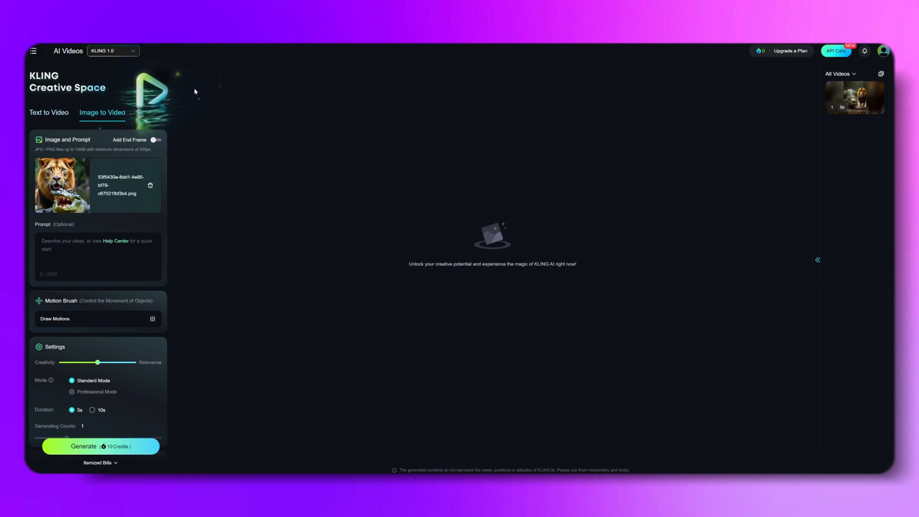
click(155, 140)
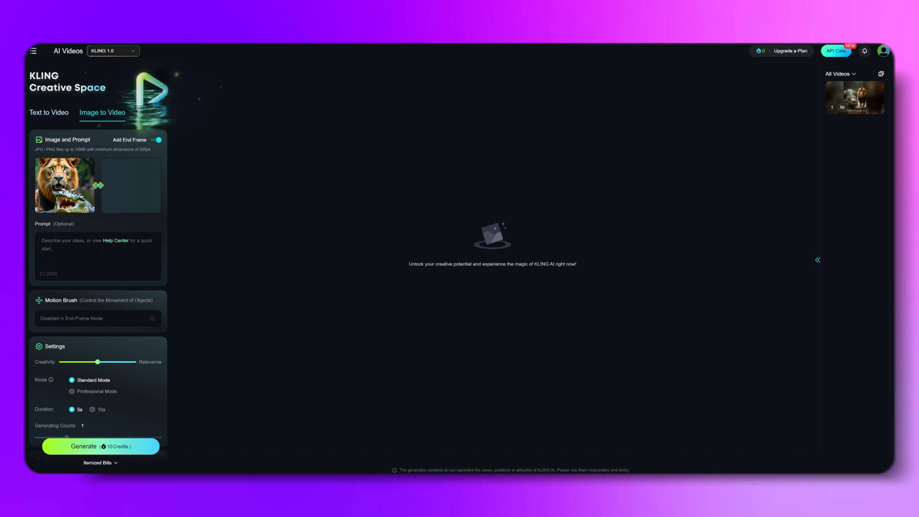
text(Two animals leap towards each other, colliding in midair. As they clash, they merge into a hybrid beast)
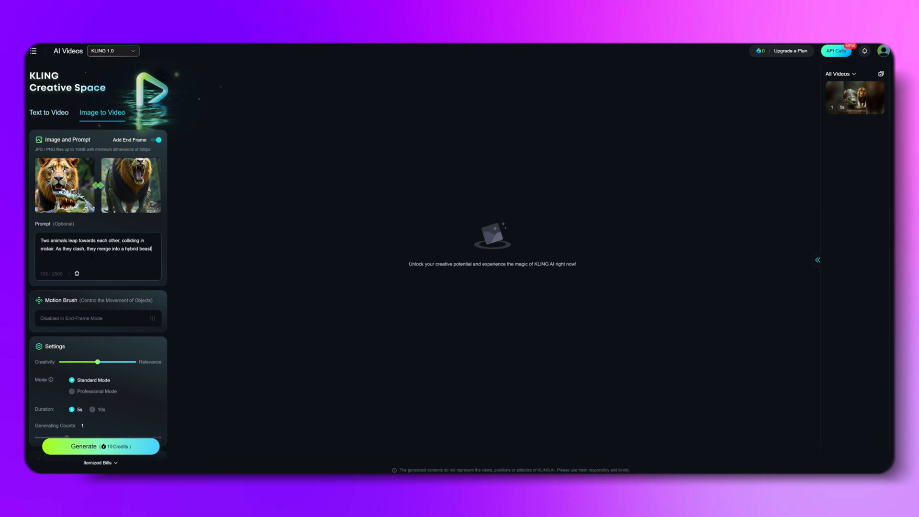
scroll(89, 293, down, 1)
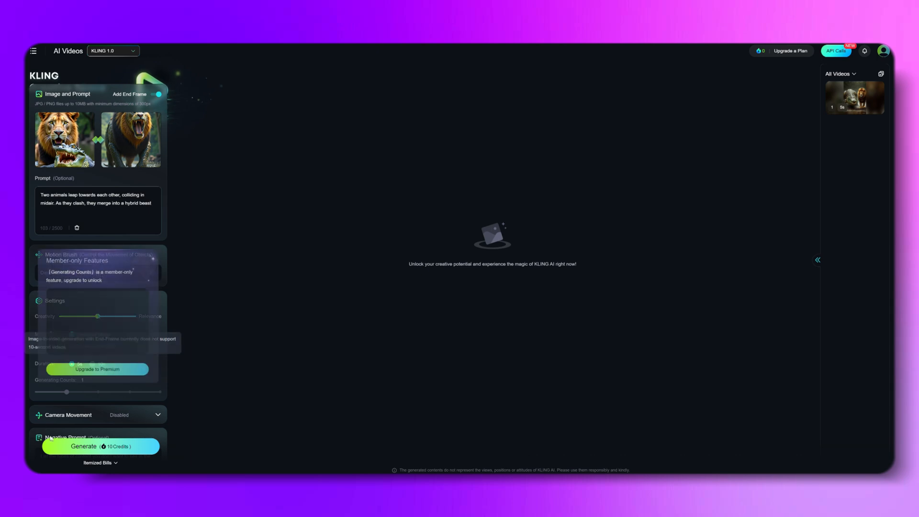
click(102, 446)
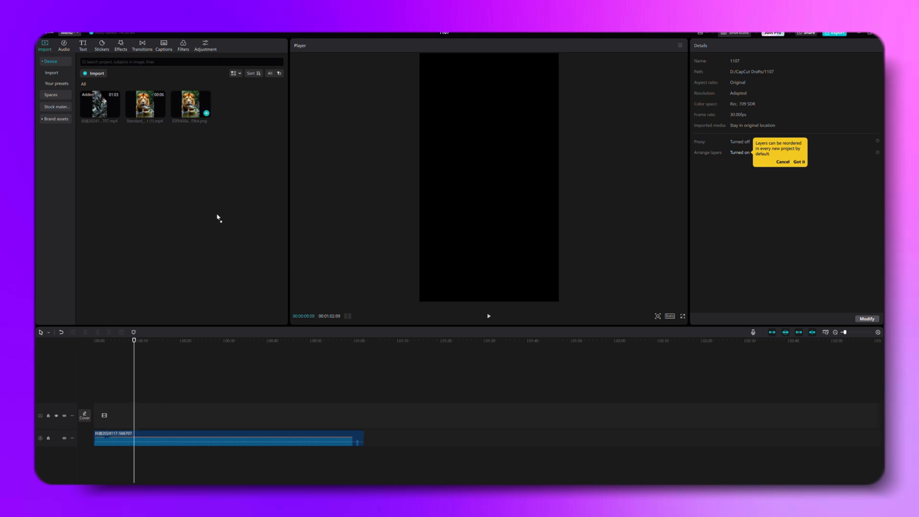
Step: Place the lion-crocodile image then the morph video on the timeline above the music, ready for a transition
drag(191, 104, 109, 416)
click(119, 447)
drag(145, 104, 126, 416)
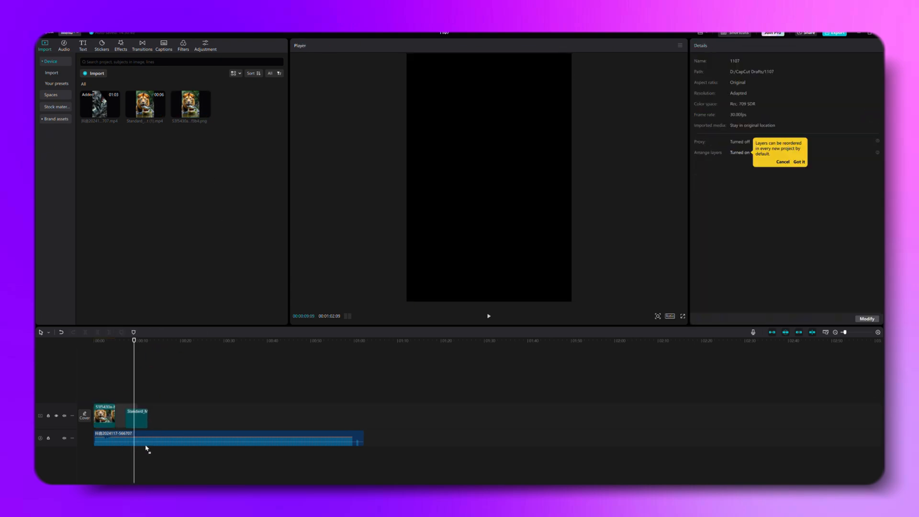
click(99, 388)
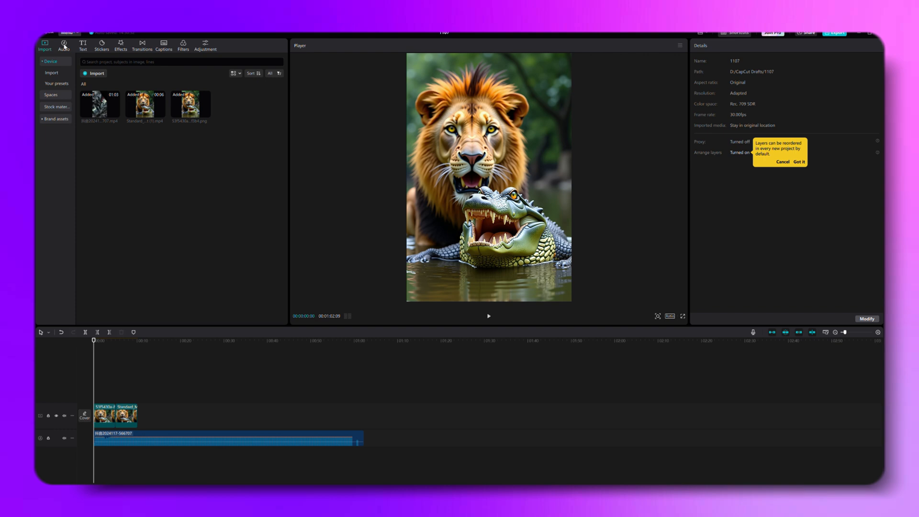
click(141, 46)
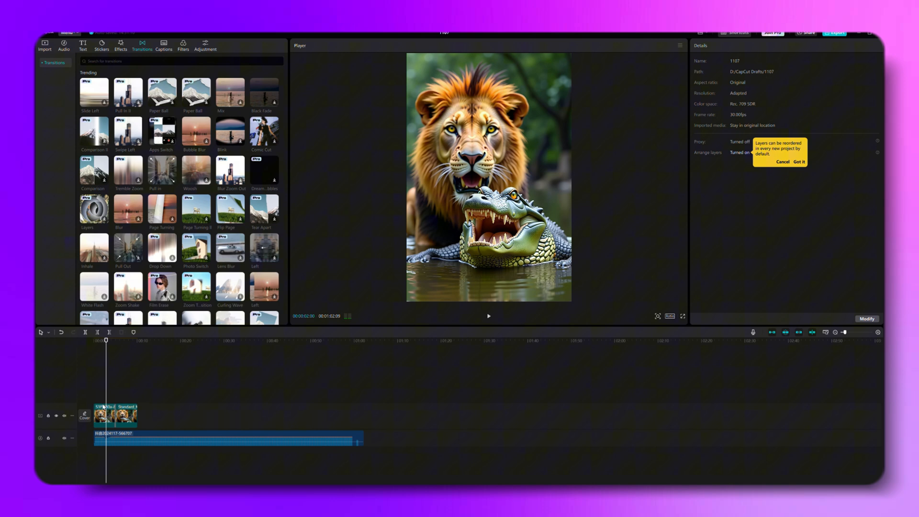
Step: Trim the image clip's end back to the playhead and play the sequence through
click(108, 412)
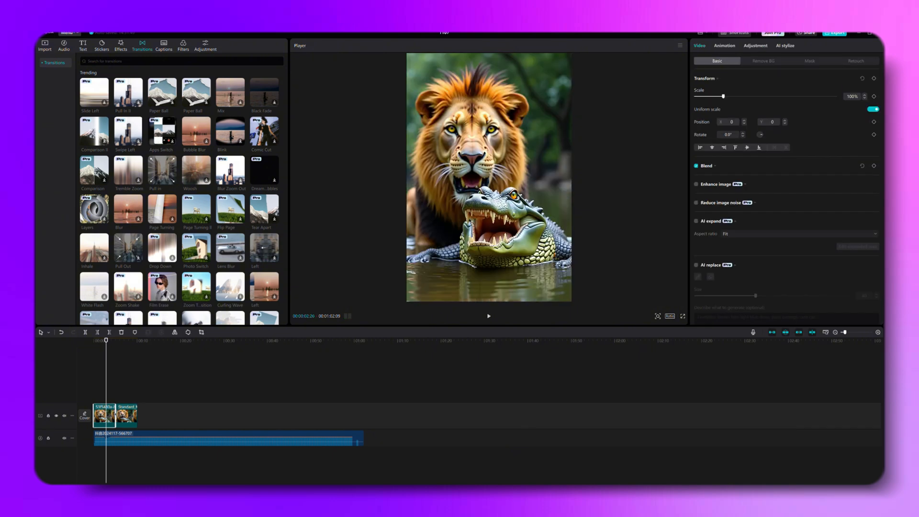
drag(115, 415, 107, 415)
click(97, 400)
key(space)
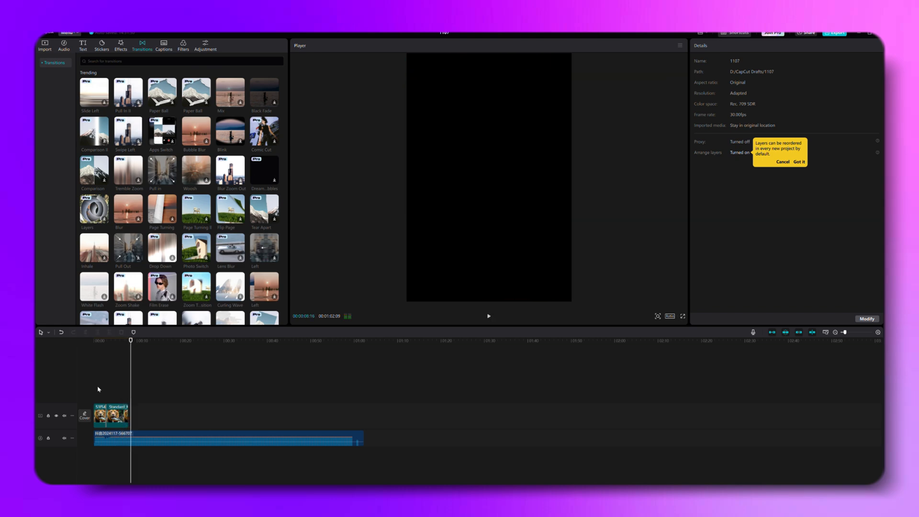
Step: Select the morph video clip to review it, then return to the start
click(120, 381)
click(121, 416)
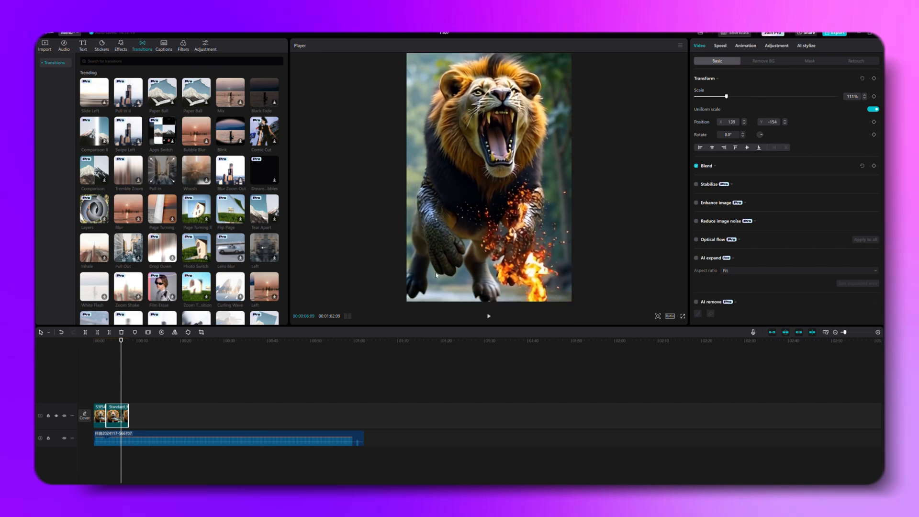
click(98, 386)
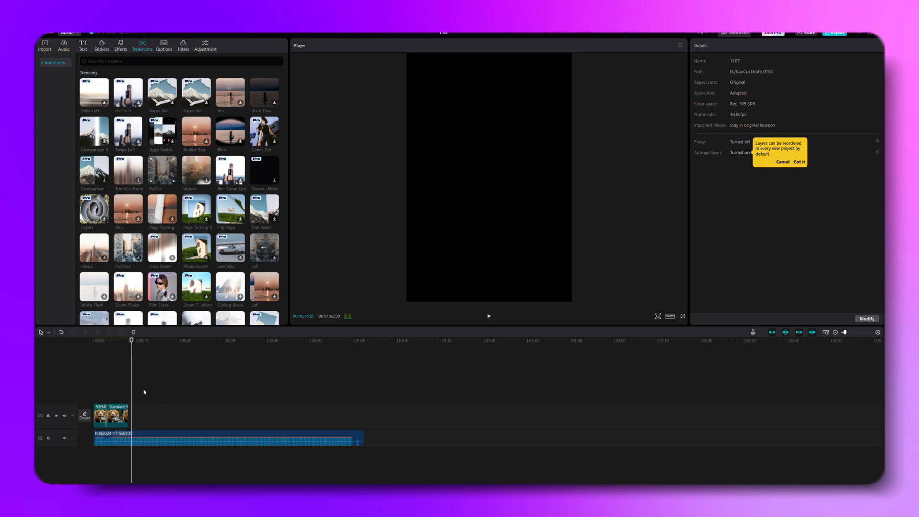
Step: Cut the music clip at the playhead so it ends with the video, about 7.5 seconds total
click(216, 437)
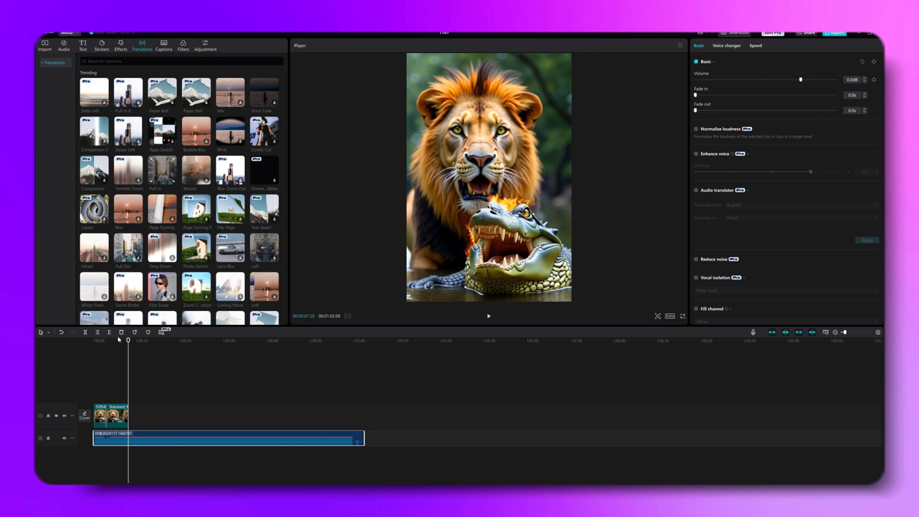
key(w)
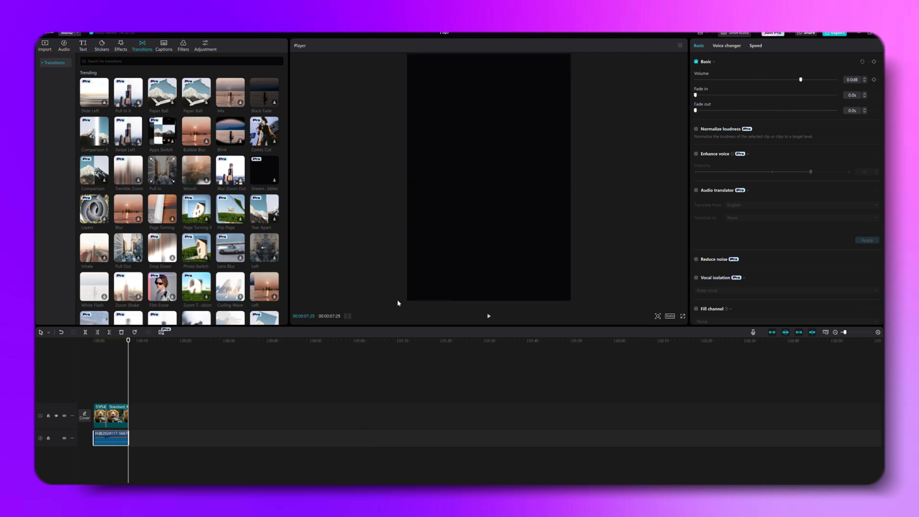